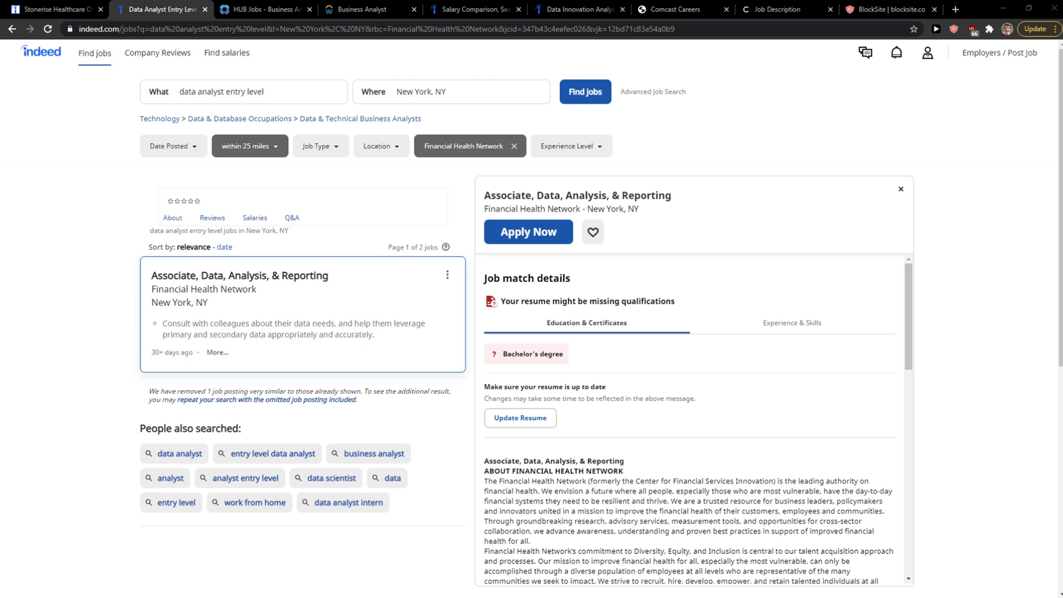
- Leave the data analyst job listing for Indeed's Company Reviews page
left_click(143, 57)
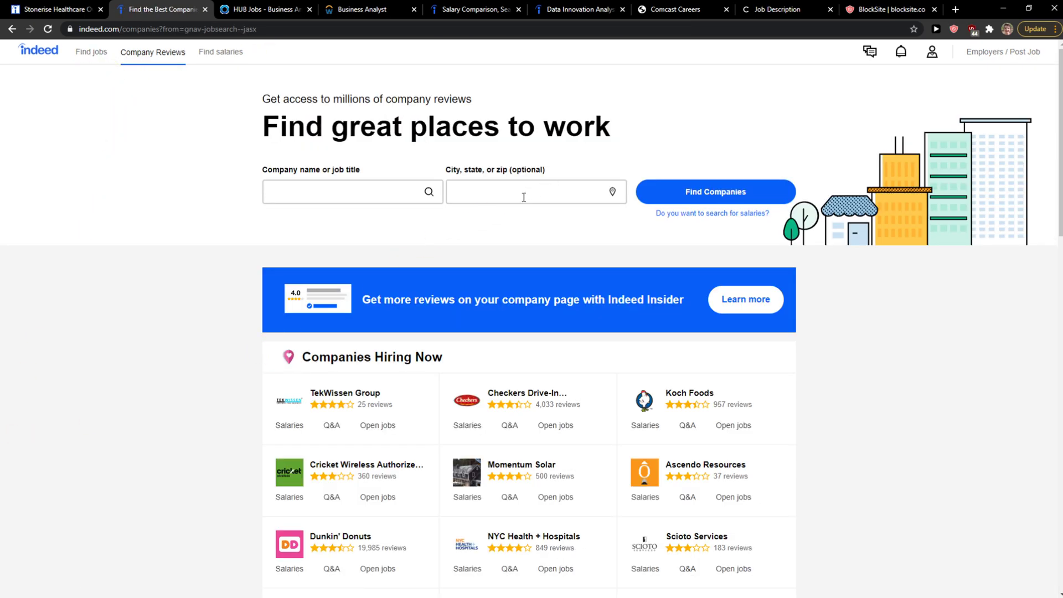
scroll(258, 262, "down", 2)
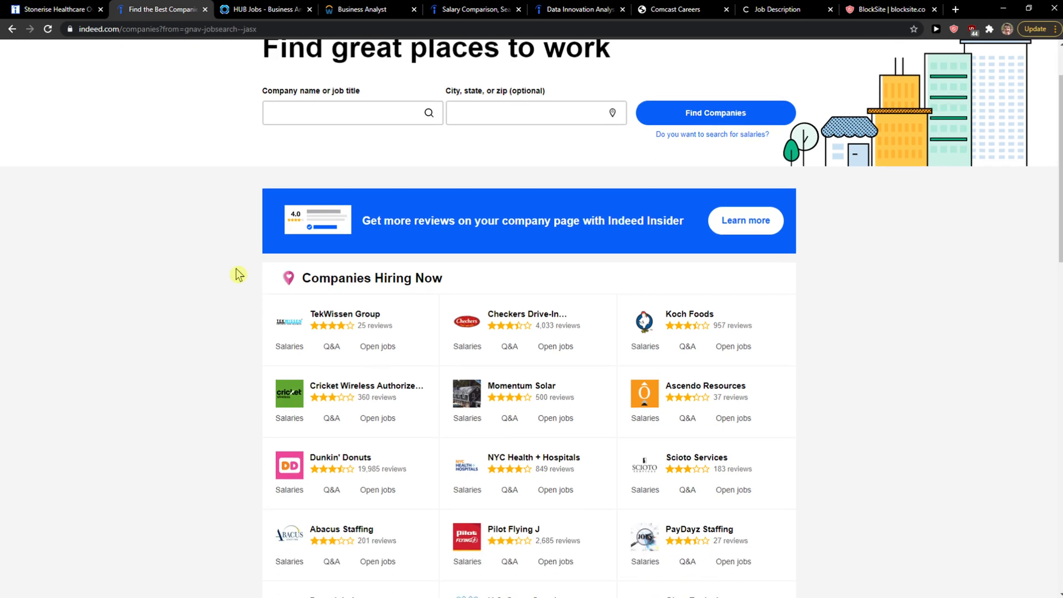
scroll(333, 291, "down", 1)
scroll(557, 279, "down", 1)
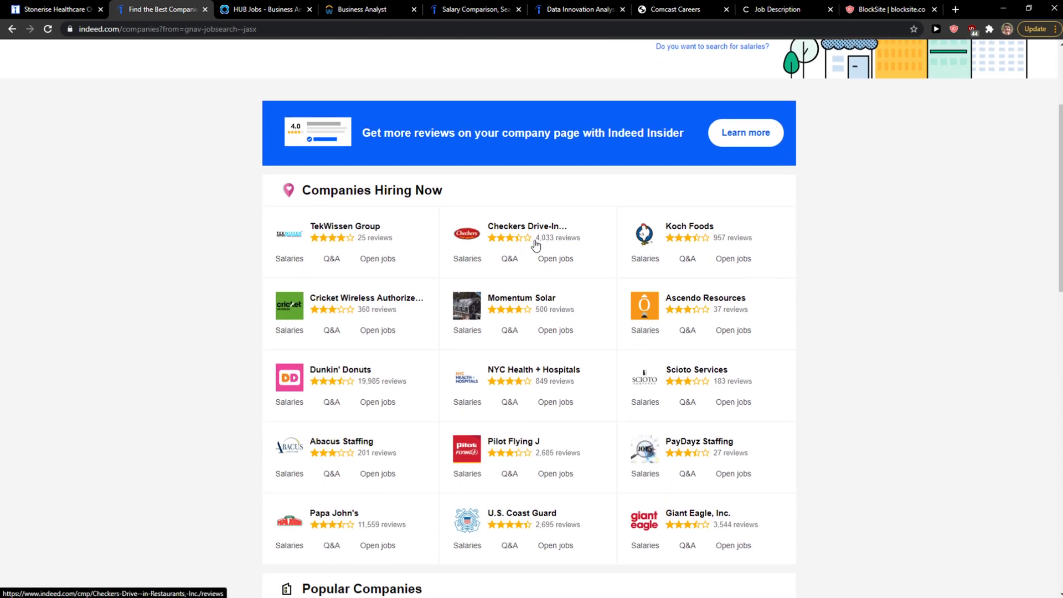
- Open Checkers Drive-In's company page in a background tab
middle_click(519, 228)
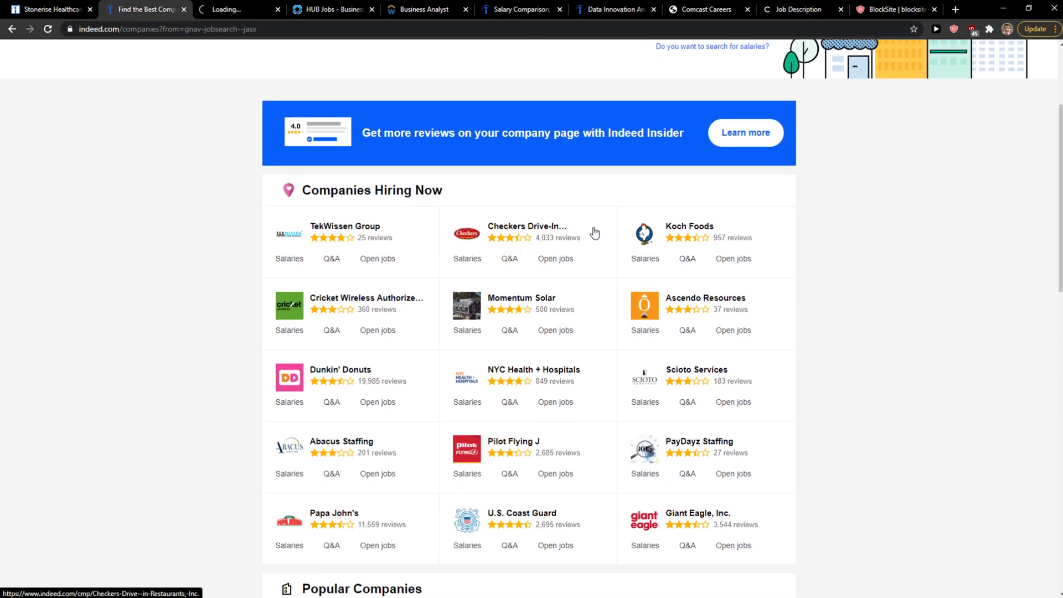
scroll(595, 232, "down", 1)
scroll(595, 232, "down", 1)
scroll(595, 242, "down", 1)
scroll(498, 241, "up", 5)
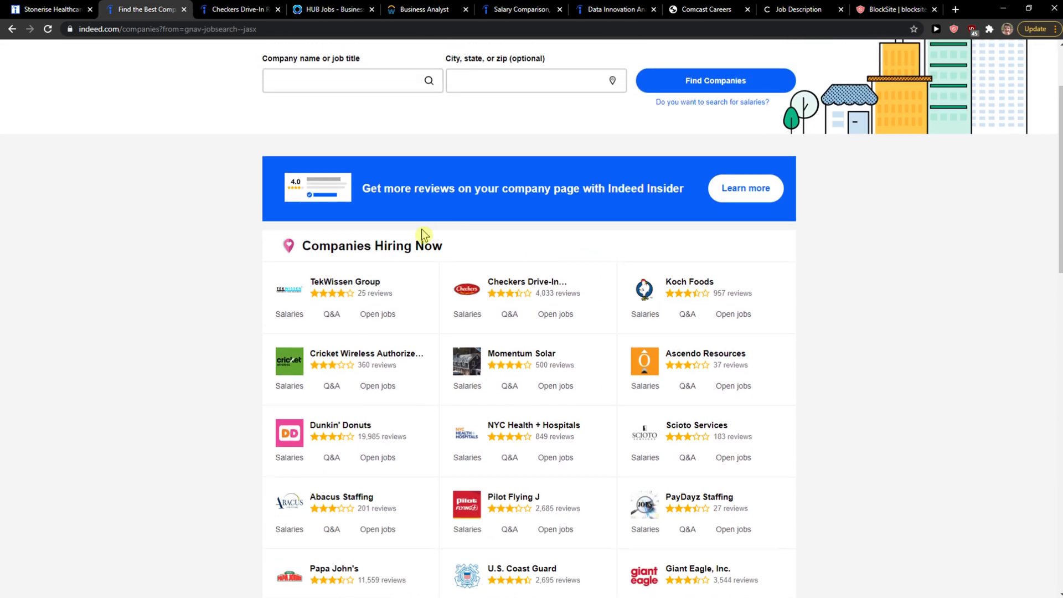
scroll(422, 229, "down", 1)
scroll(332, 291, "down", 5)
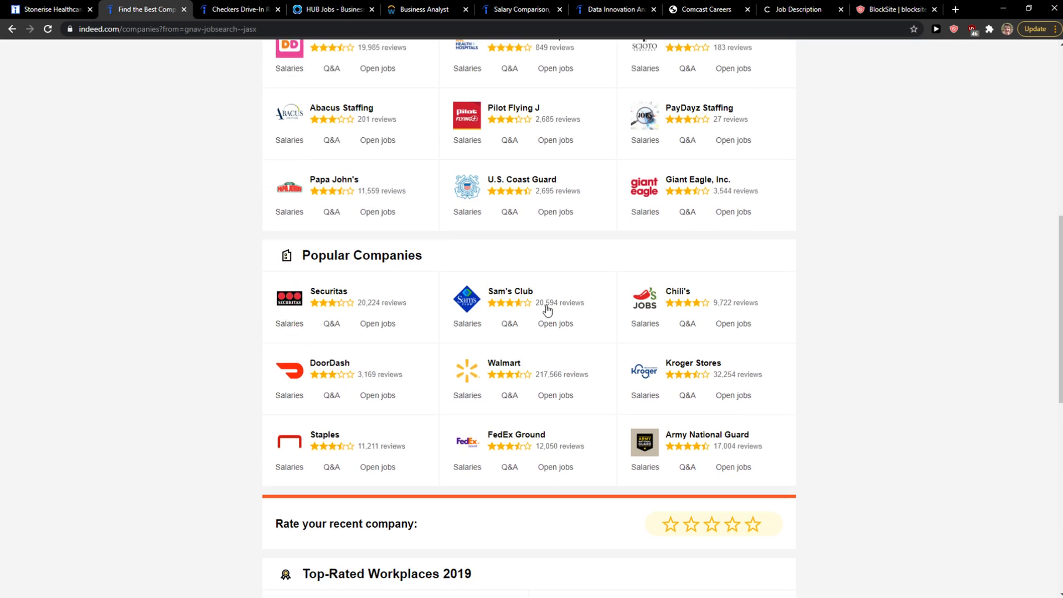
- Open DoorDash's company page from the popular companies list
left_click(330, 365)
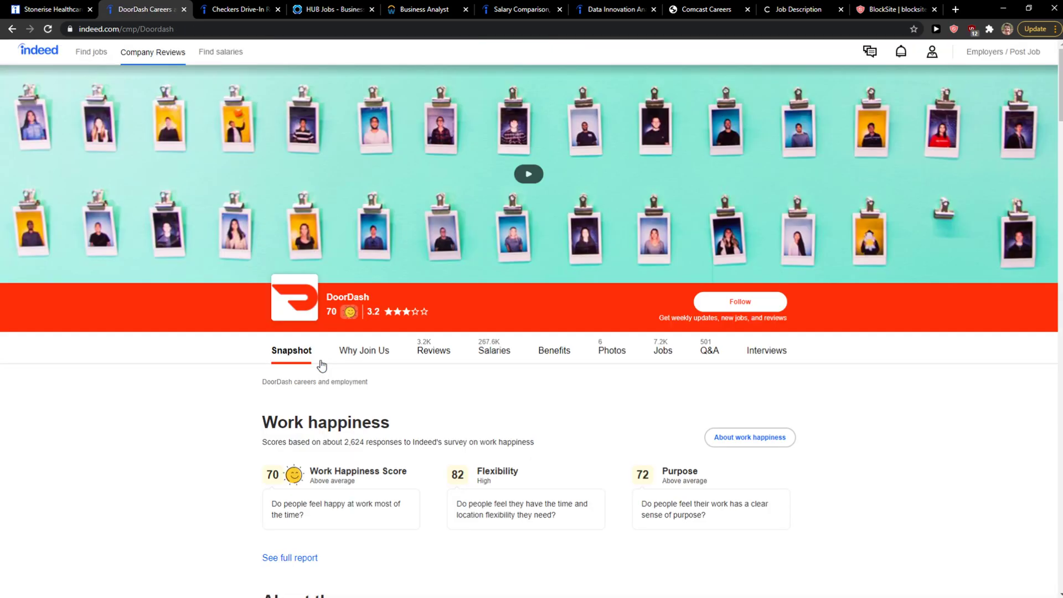
scroll(358, 315, "down", 4)
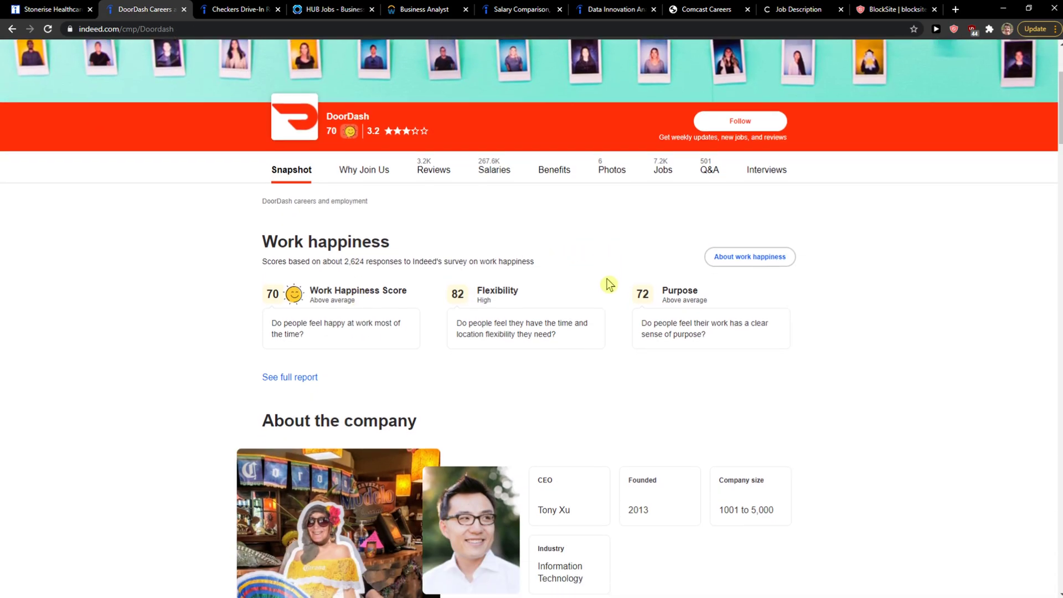
scroll(357, 314, "down", 3)
scroll(250, 311, "down", 3)
scroll(232, 310, "down", 3)
scroll(249, 307, "down", 4)
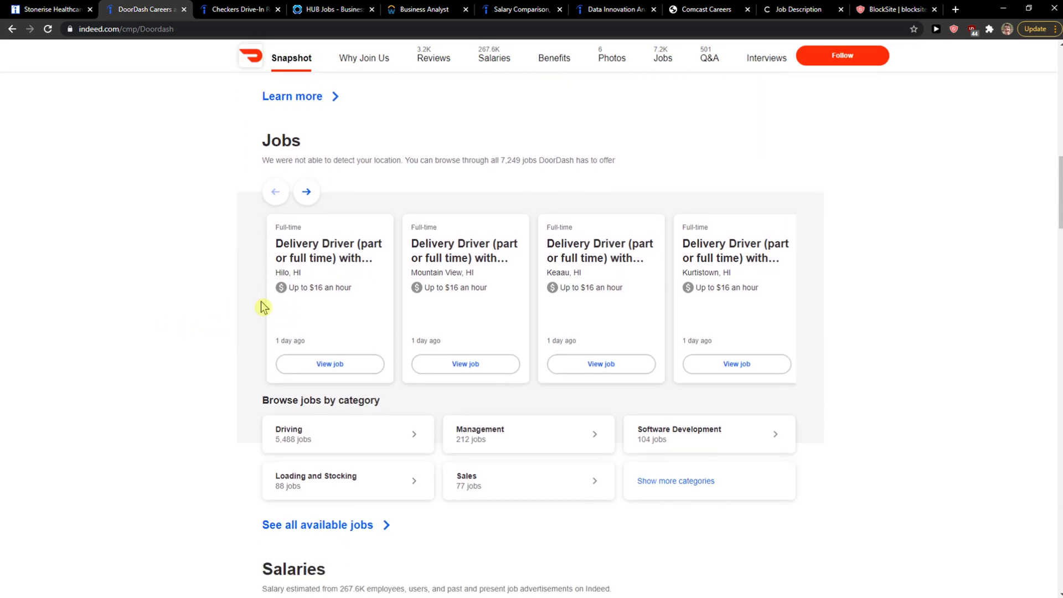
scroll(211, 313, "down", 1)
scroll(212, 313, "down", 4)
scroll(212, 313, "up", 3)
scroll(207, 300, "up", 1)
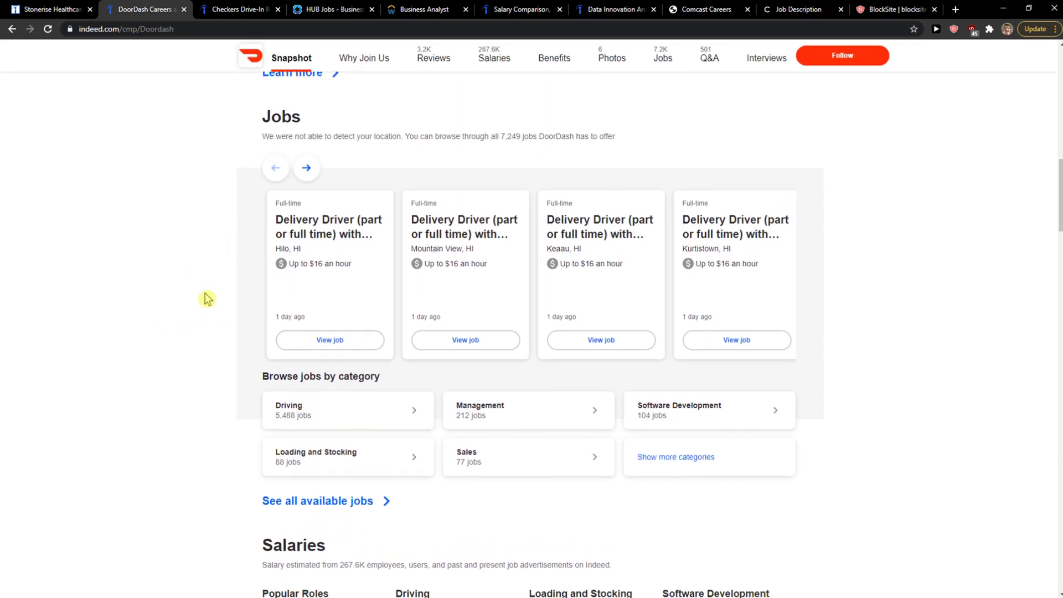
scroll(208, 299, "down", 4)
scroll(198, 332, "down", 3)
scroll(198, 332, "down", 4)
scroll(66, 358, "down", 3)
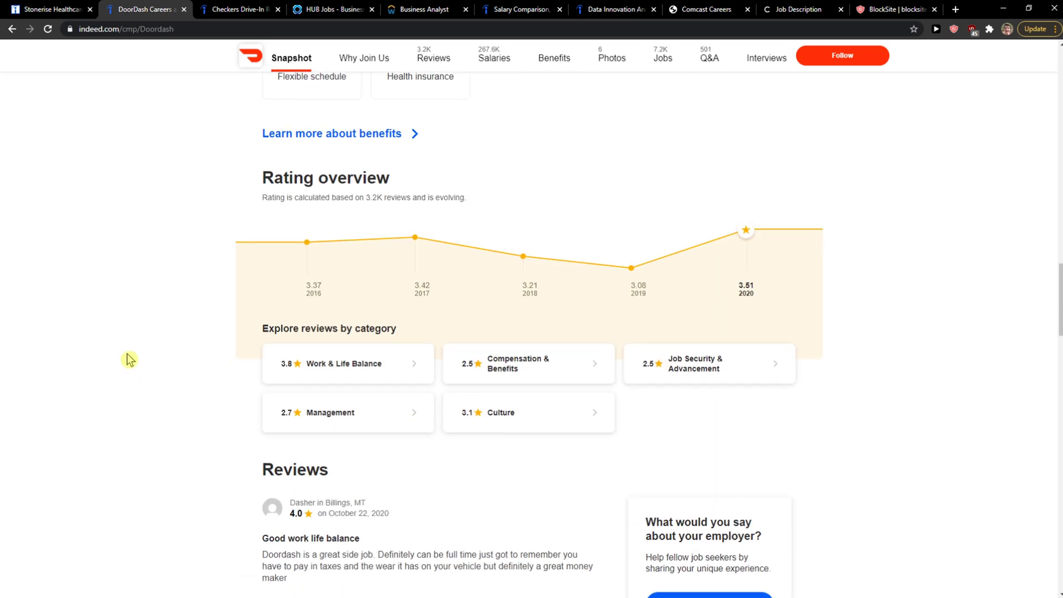
scroll(67, 357, "down", 3)
scroll(592, 406, "down", 1)
scroll(395, 375, "down", 1)
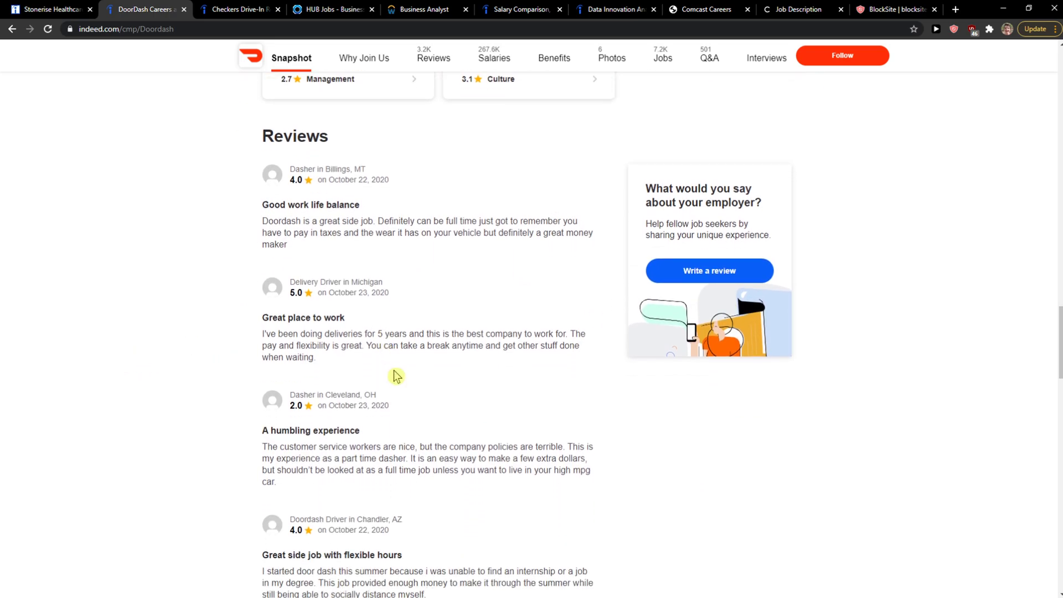
- Start an employer review and choose DoorDash as the company
left_click(710, 270)
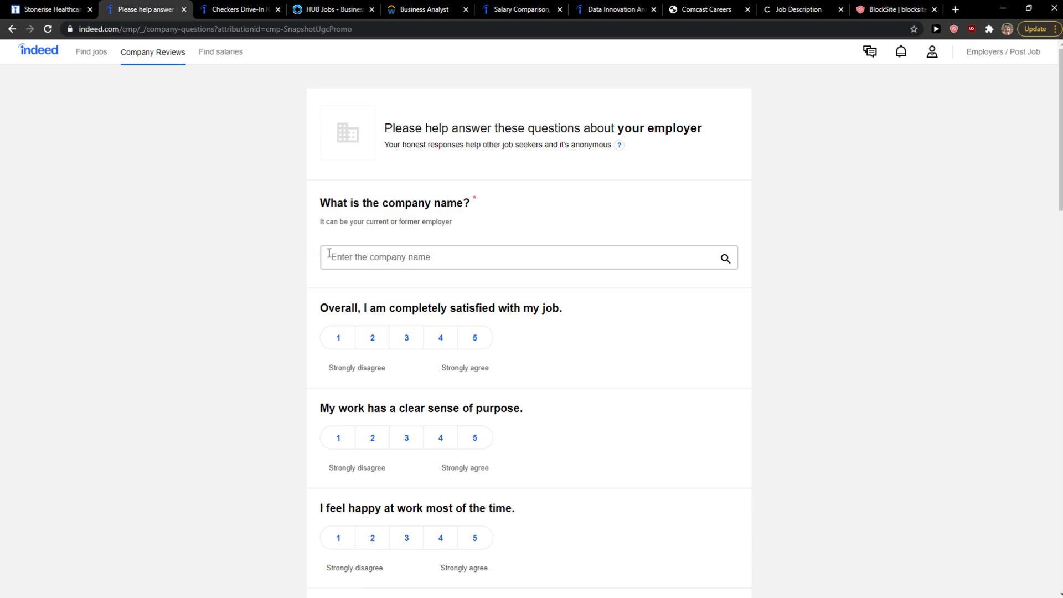
left_click(357, 257)
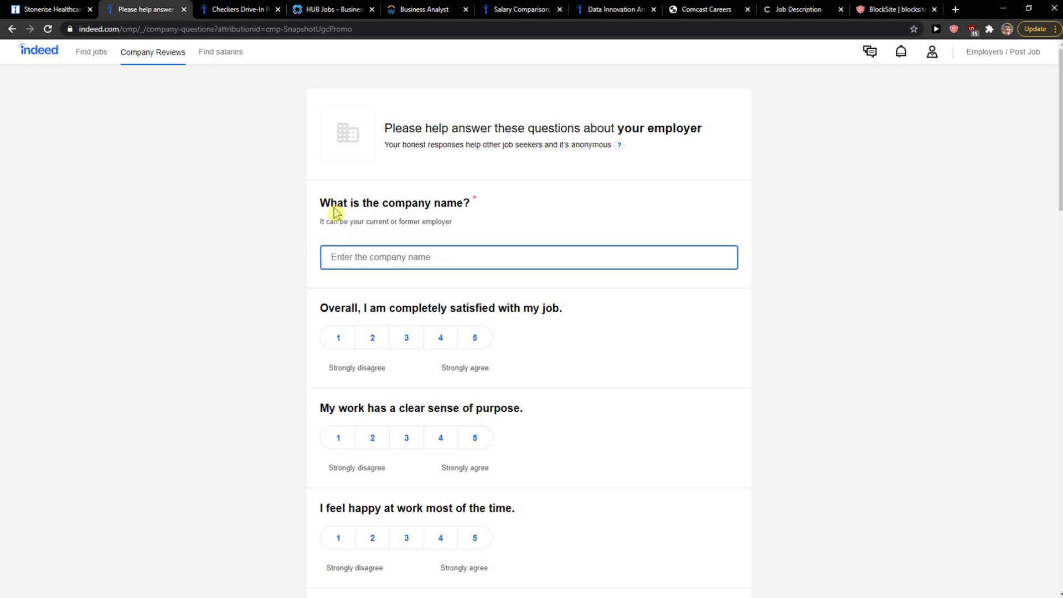
type("d")
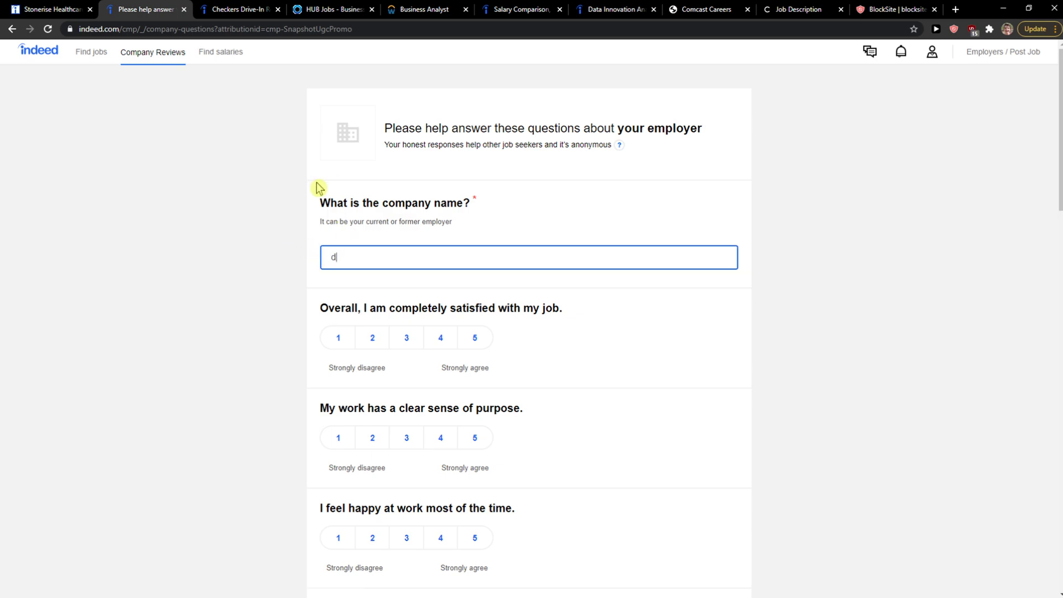
type("oo")
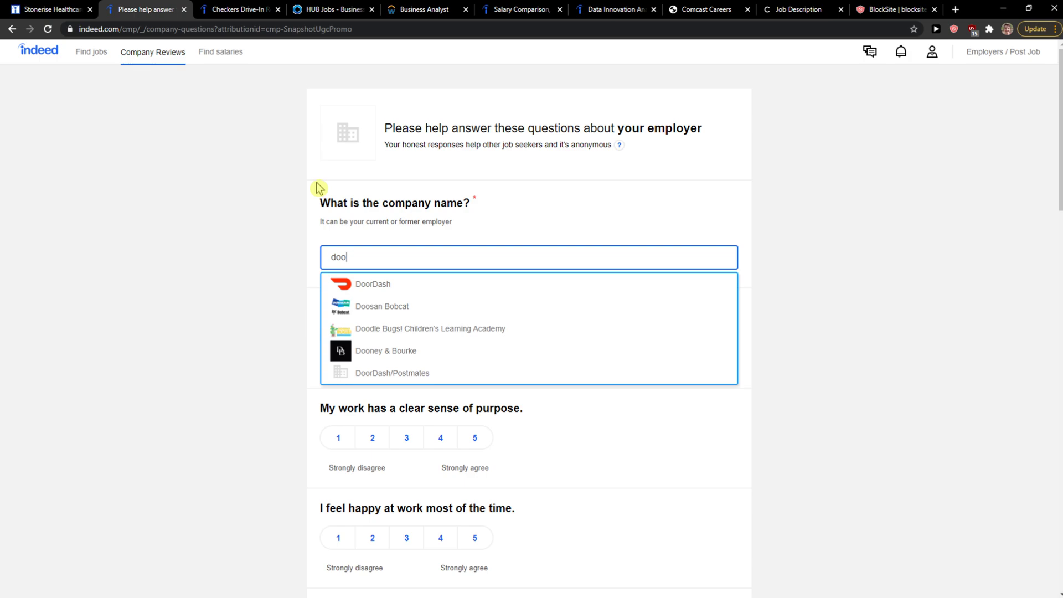
left_click(368, 287)
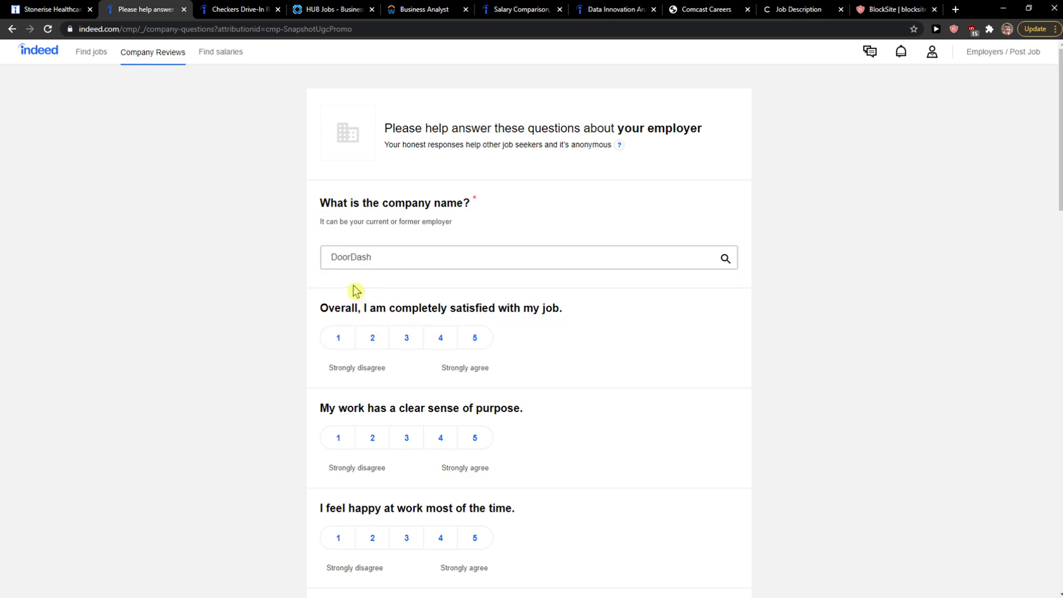
- Rate 5 for satisfaction, purpose, happiness, stress, fair pay, support, appreciation, trust and belonging
left_click(474, 337)
scroll(487, 344, "down", 2)
left_click(474, 327)
left_click(475, 427)
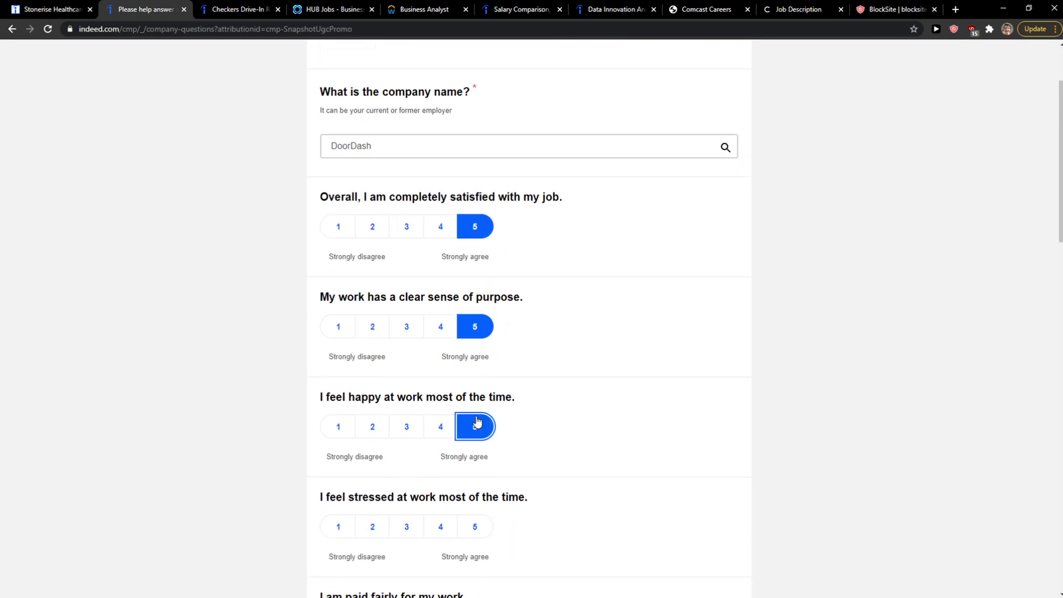
scroll(474, 427, "down", 2)
left_click(474, 360)
left_click(474, 459)
scroll(474, 459, "down", 2)
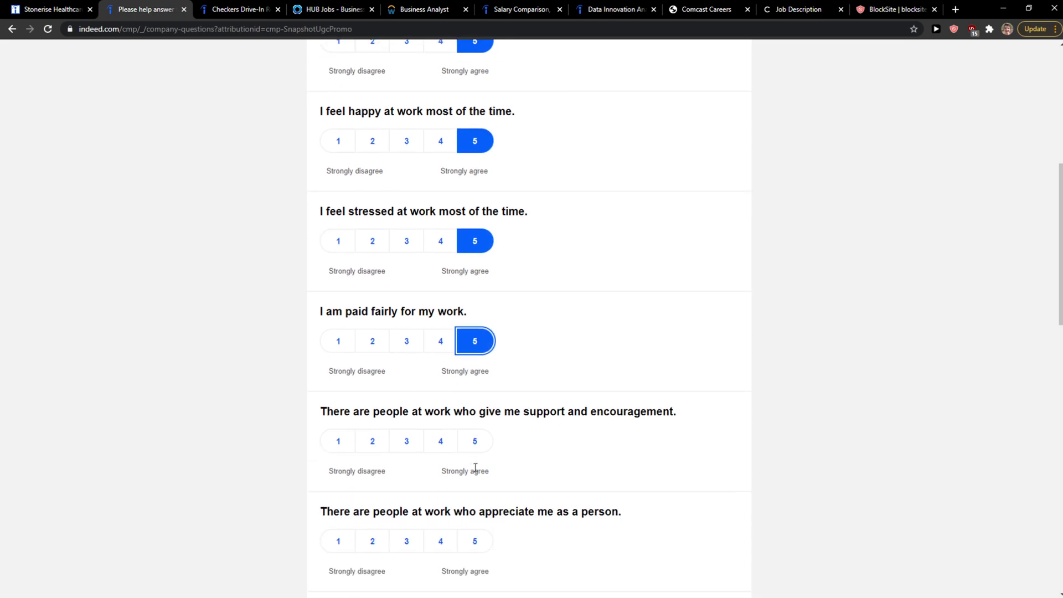
left_click(475, 393)
left_click(474, 493)
scroll(474, 493, "down", 3)
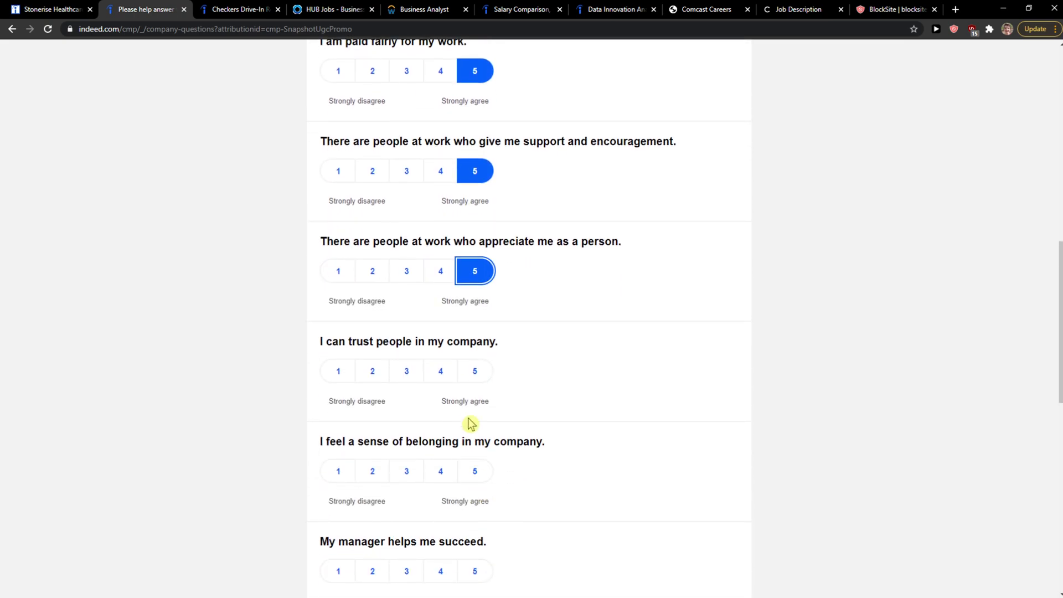
left_click(474, 370)
left_click(474, 472)
scroll(474, 472, "down", 3)
- Rate 5 for inclusion, manager, flexibility, energy, goals and learning, then submit the questionnaire
left_click(474, 449)
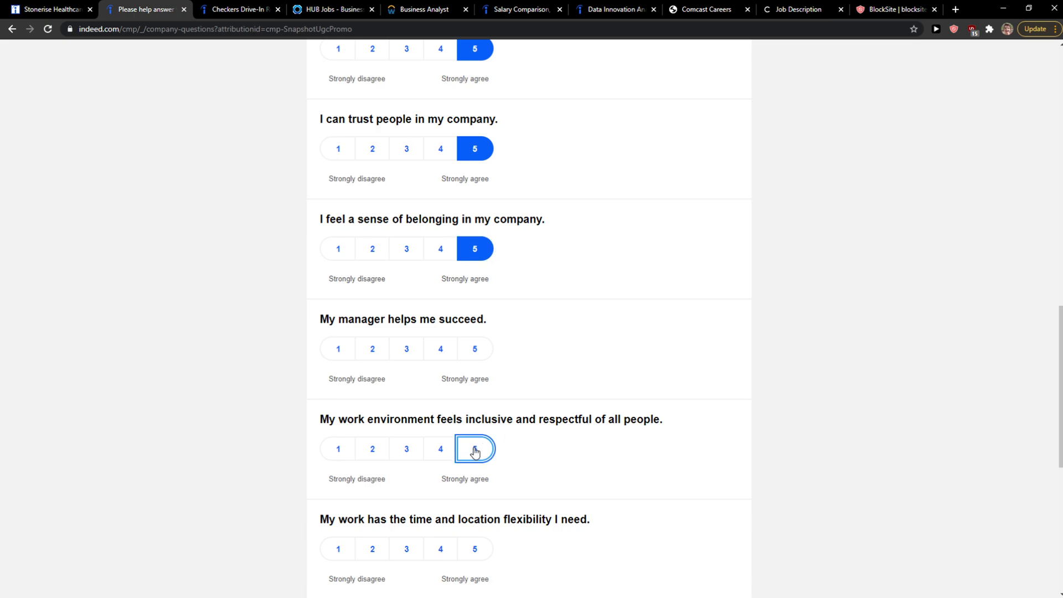
left_click(475, 349)
scroll(474, 350, "down", 3)
left_click(475, 272)
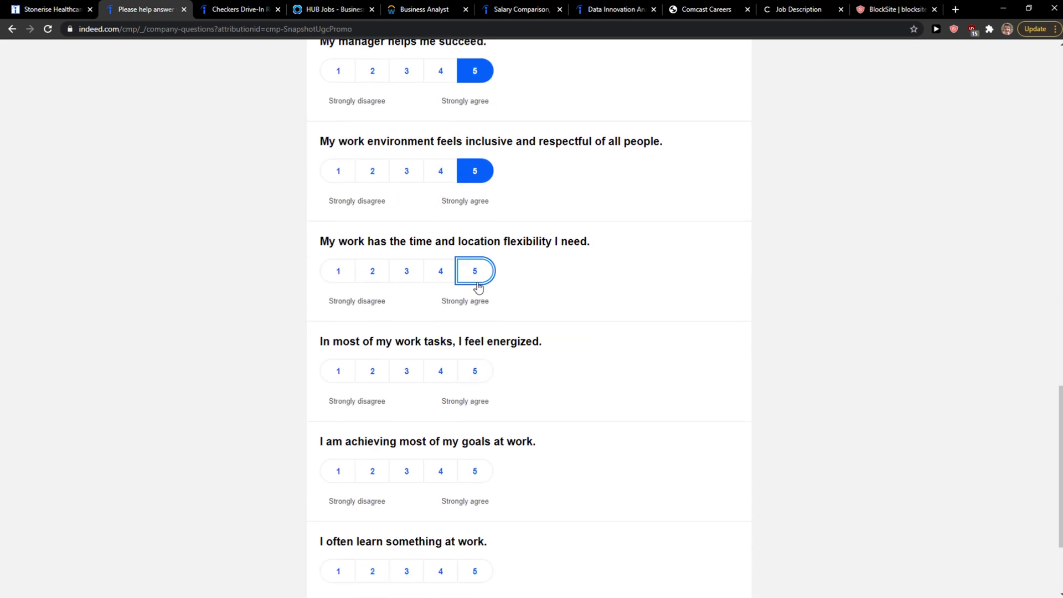
left_click(474, 370)
left_click(475, 471)
scroll(475, 471, "down", 2)
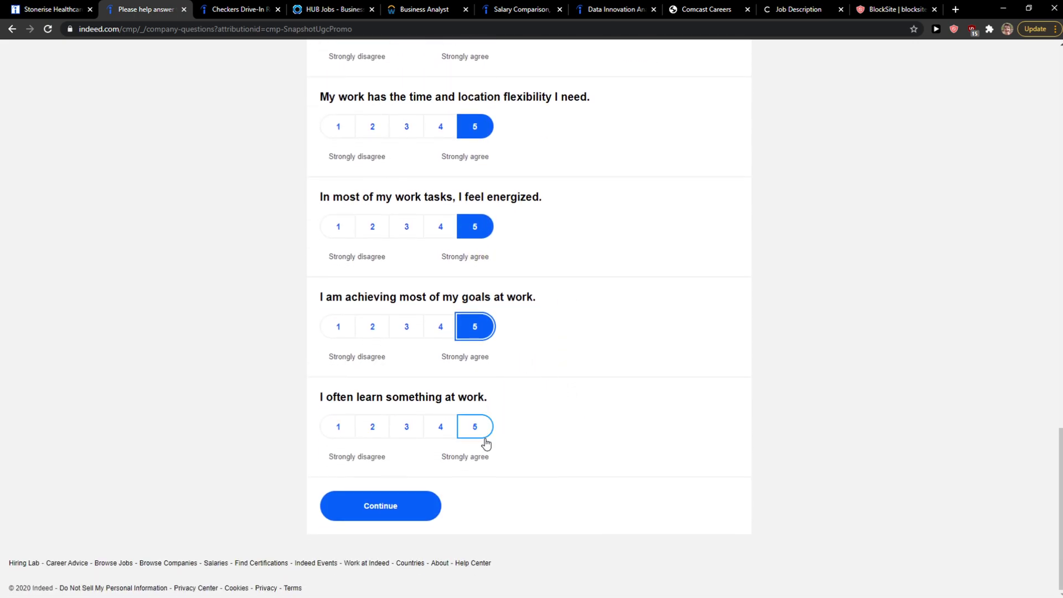
left_click(474, 426)
left_click(381, 505)
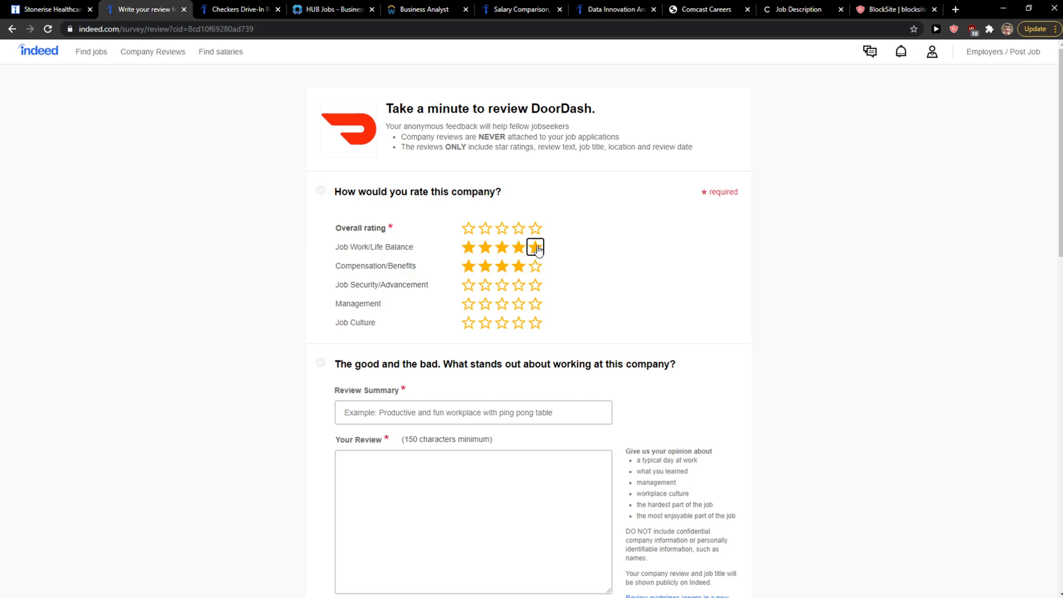
- Give DoorDash 4 stars overall and for job security, management and job culture
left_click(536, 247)
left_click(519, 228)
left_click(519, 285)
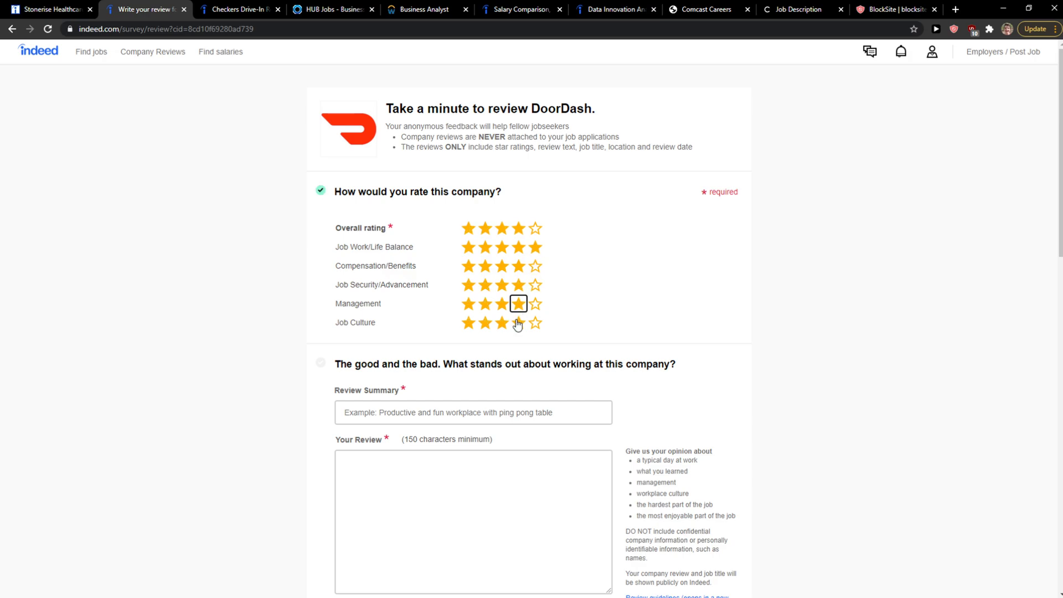
left_click(518, 324)
scroll(518, 323, "down", 2)
scroll(383, 245, "down", 2)
left_click(382, 245)
scroll(320, 266, "down", 1)
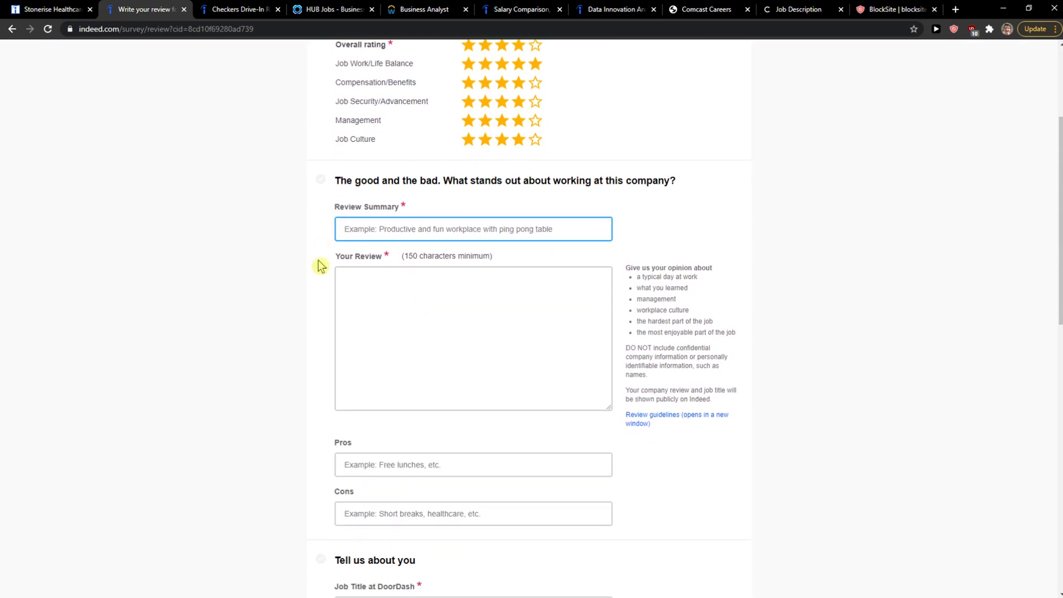
left_click(469, 317)
scroll(470, 315, "down", 2)
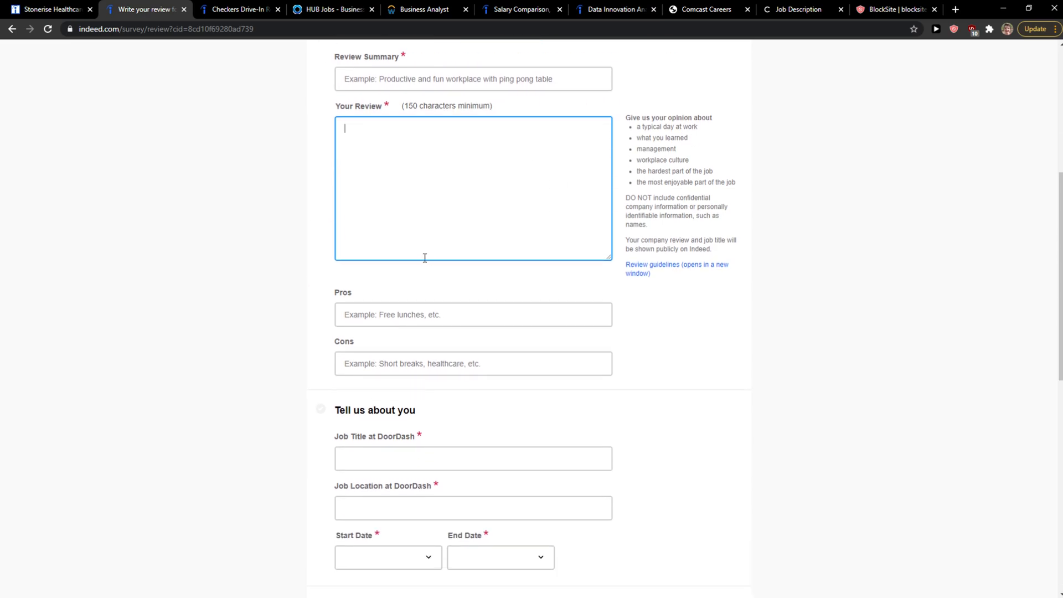
scroll(425, 258, "down", 2)
scroll(360, 307, "down", 1)
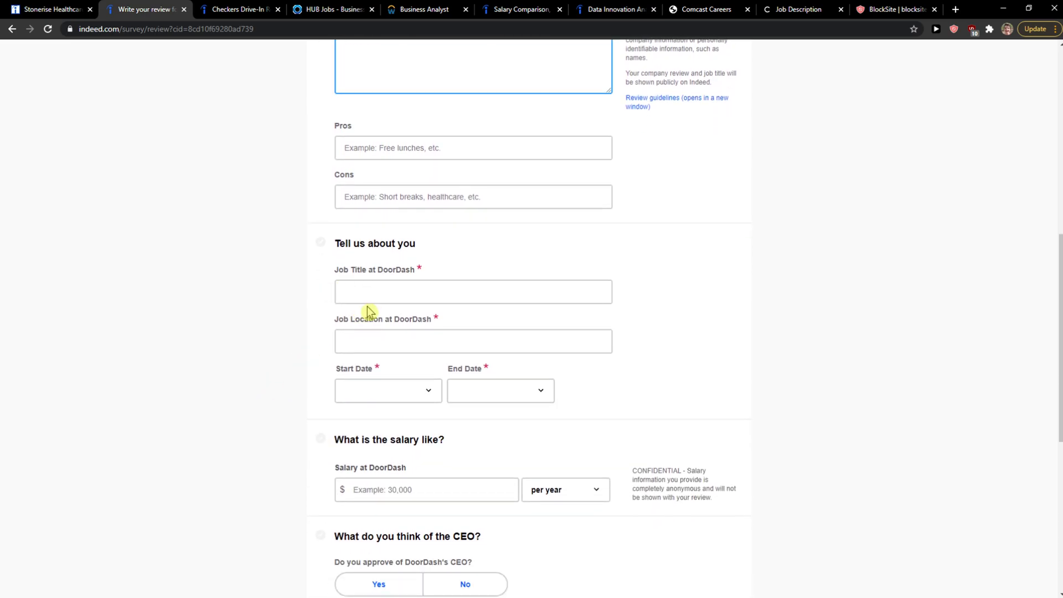
scroll(423, 396, "down", 1)
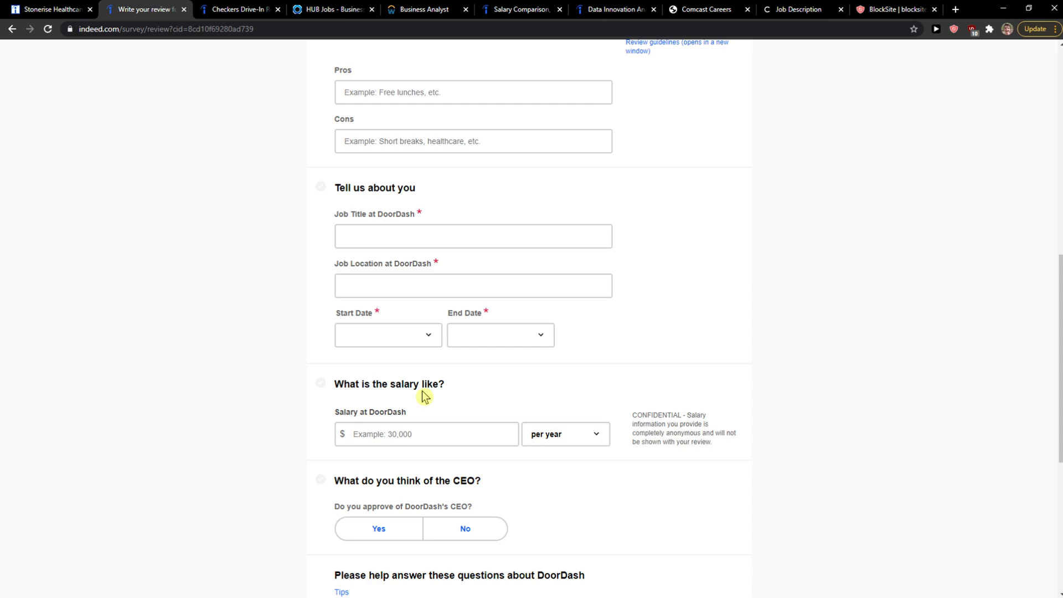
scroll(374, 333, "up", 2)
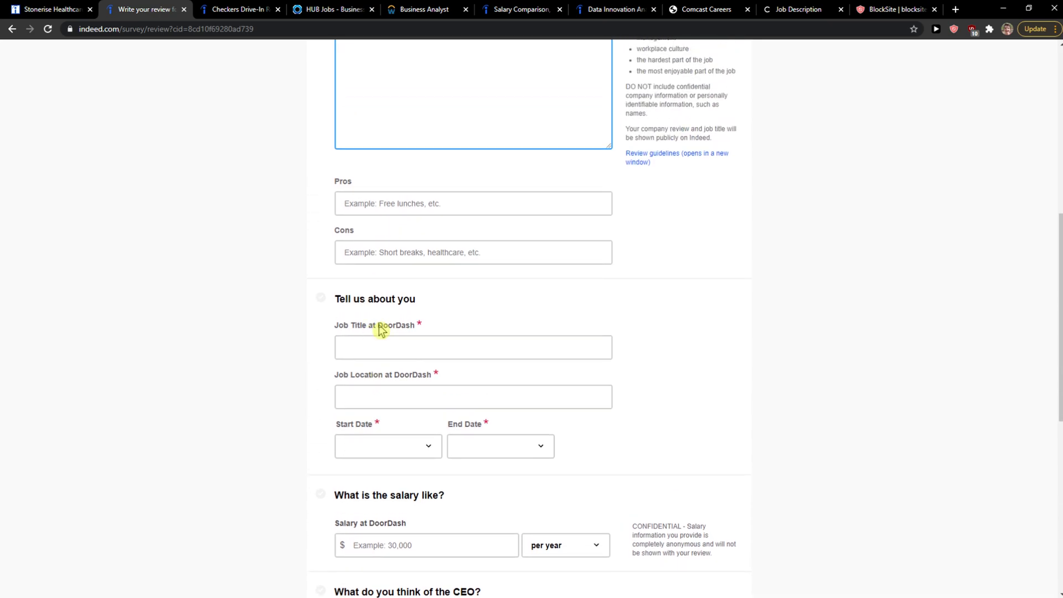
scroll(381, 330, "down", 2)
scroll(415, 350, "down", 1)
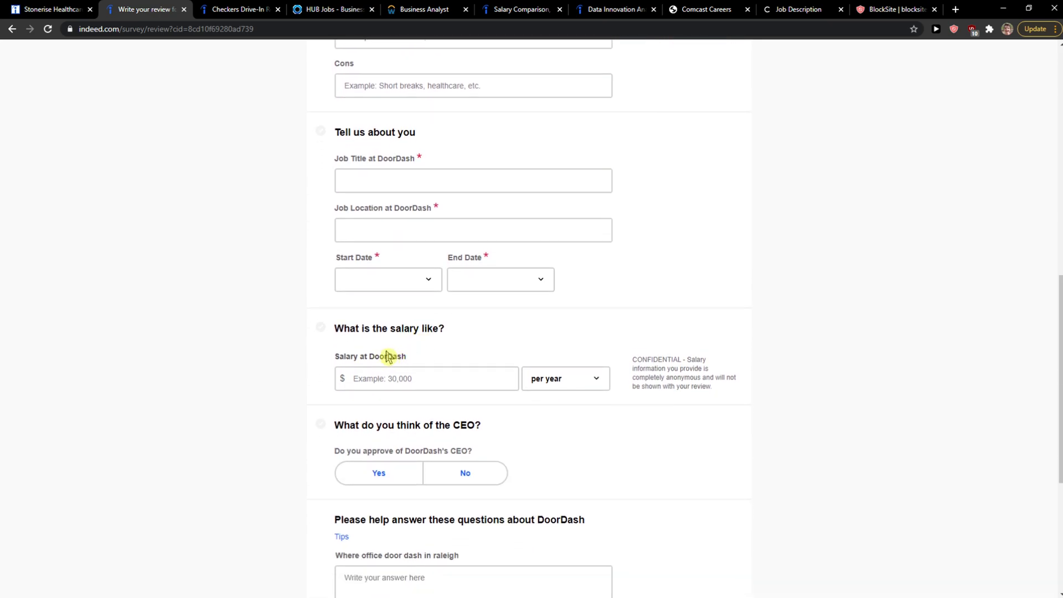
scroll(380, 335, "down", 1)
scroll(373, 344, "up", 1)
scroll(378, 344, "up", 3, "ctrl")
scroll(384, 351, "down", 2)
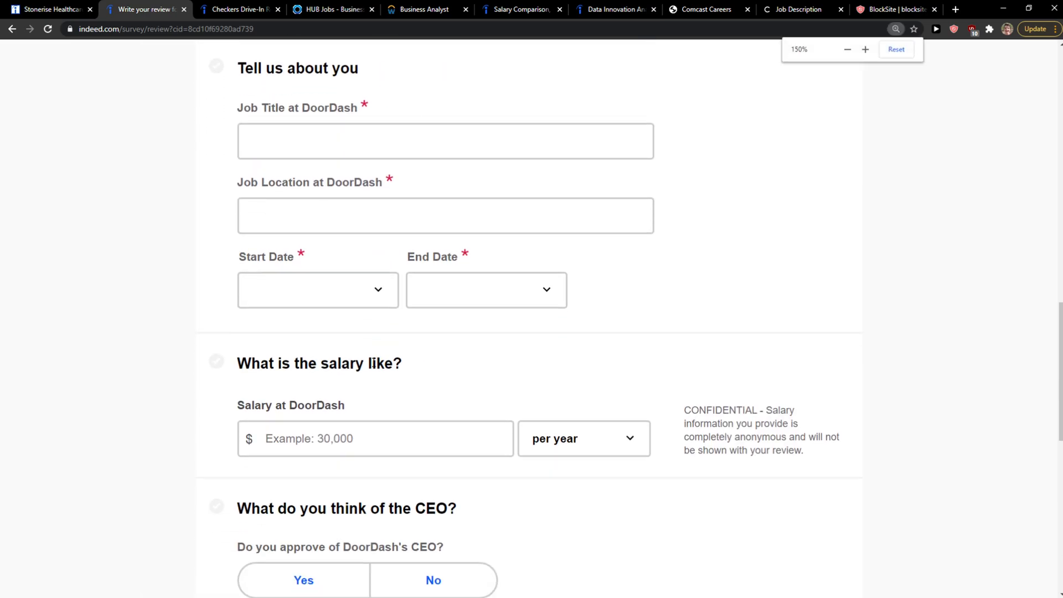
scroll(385, 351, "down", 1)
scroll(384, 351, "down", 1)
scroll(499, 332, "down", 1)
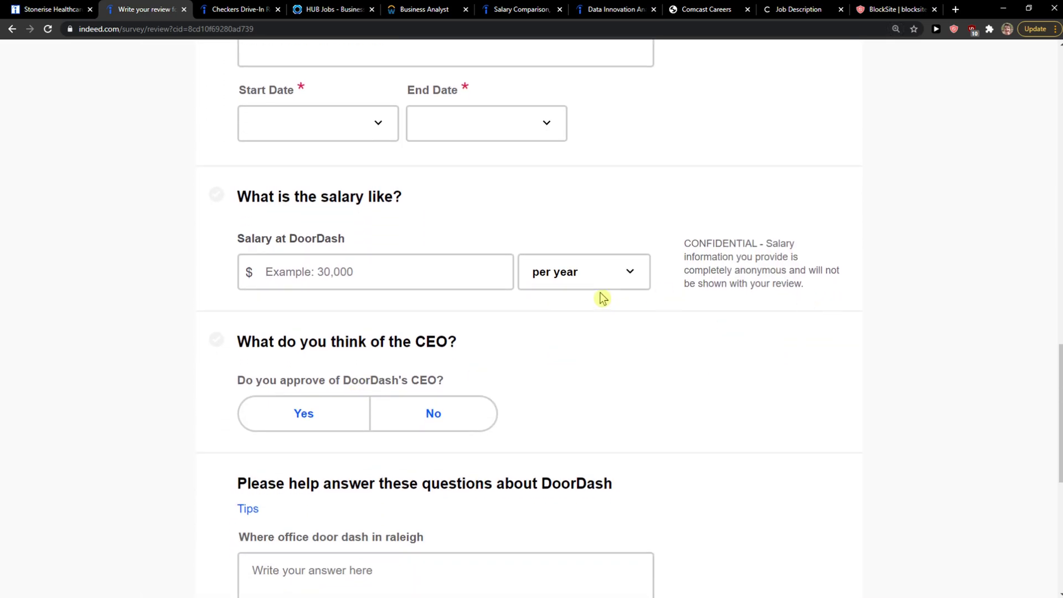
scroll(602, 298, "down", 1)
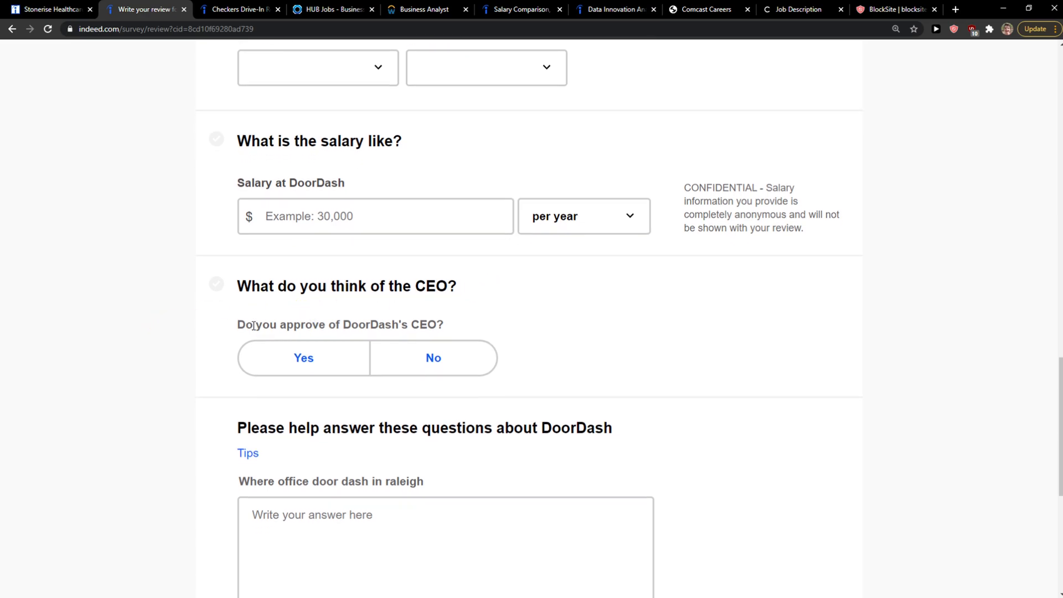
left_click_drag(268, 324, 430, 325)
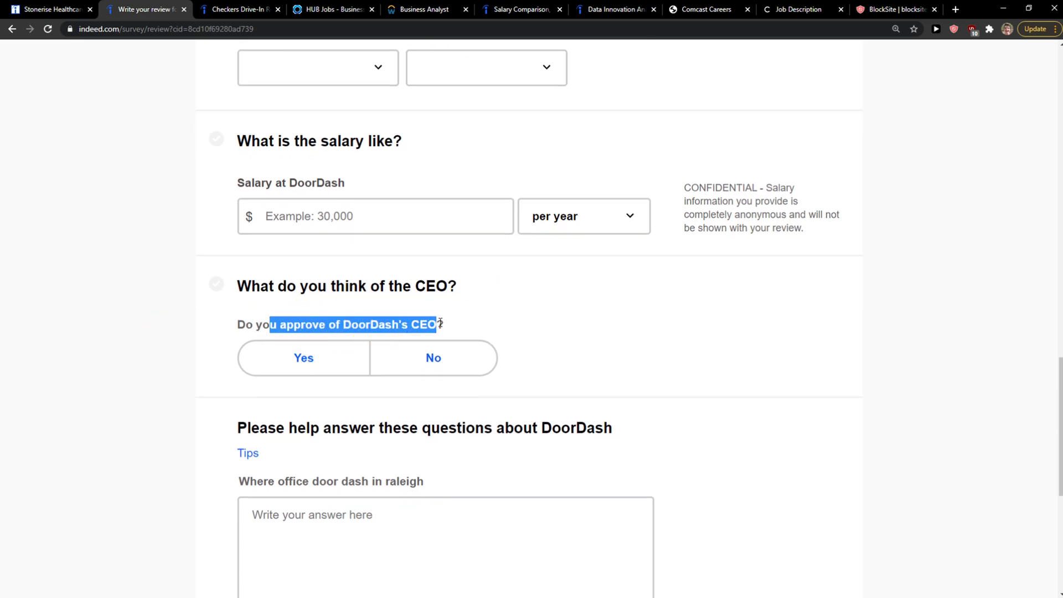
scroll(440, 332, "down", 2)
scroll(439, 332, "down", 2)
scroll(439, 336, "down", 1)
scroll(439, 336, "down", 2)
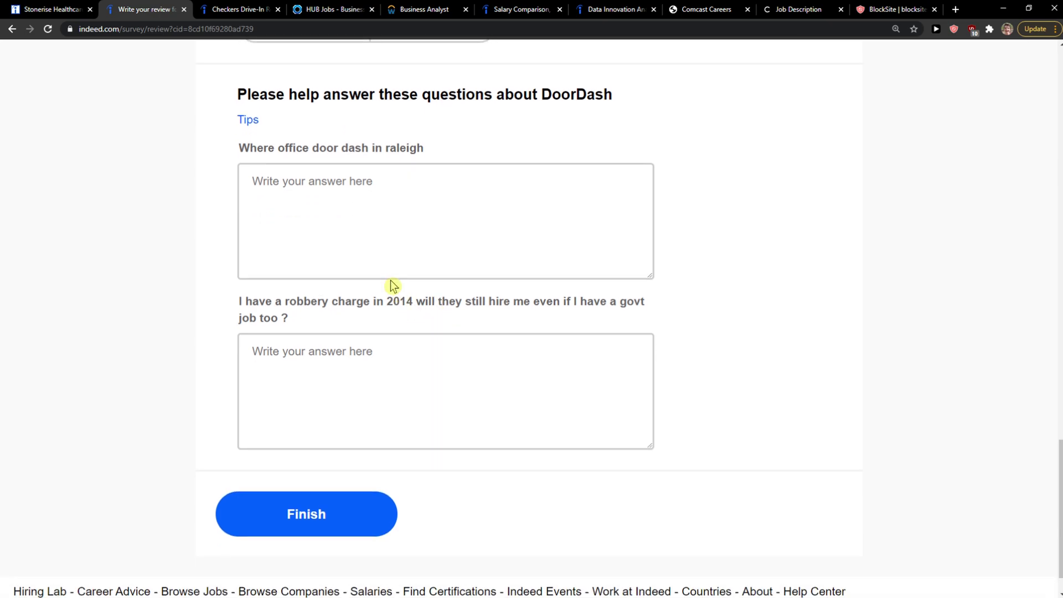
left_click(388, 264)
left_click_drag(425, 148, 225, 143)
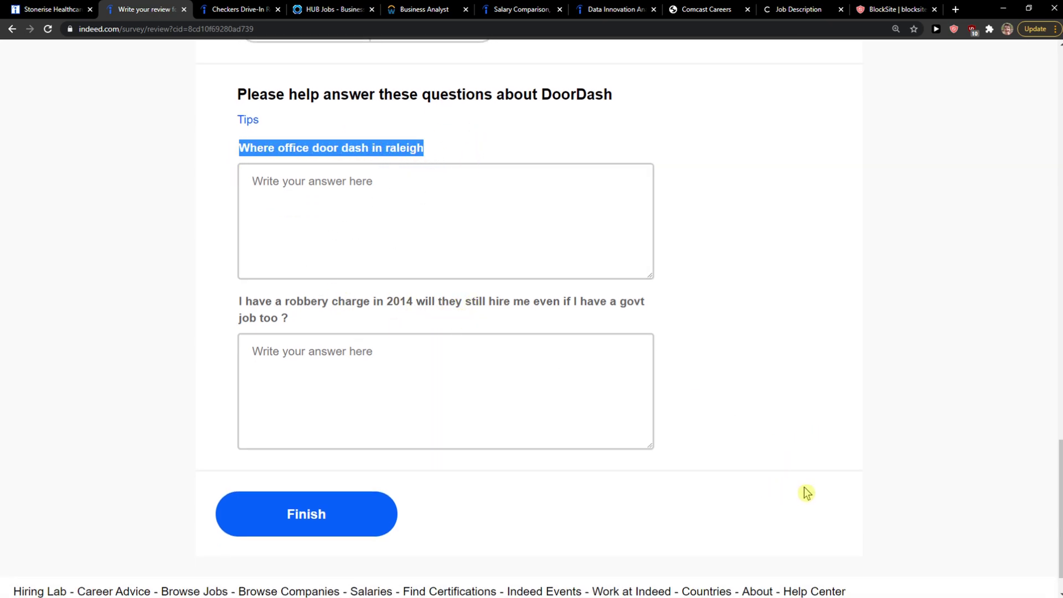
key("ctrl+minus")
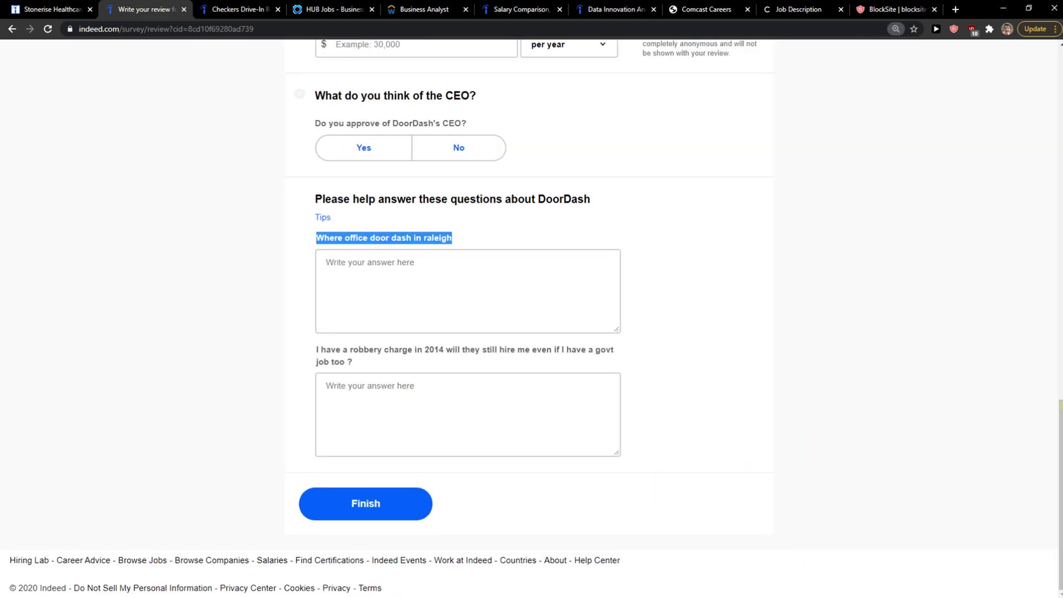
scroll(839, 464, "up", 5)
scroll(839, 464, "up", 10)
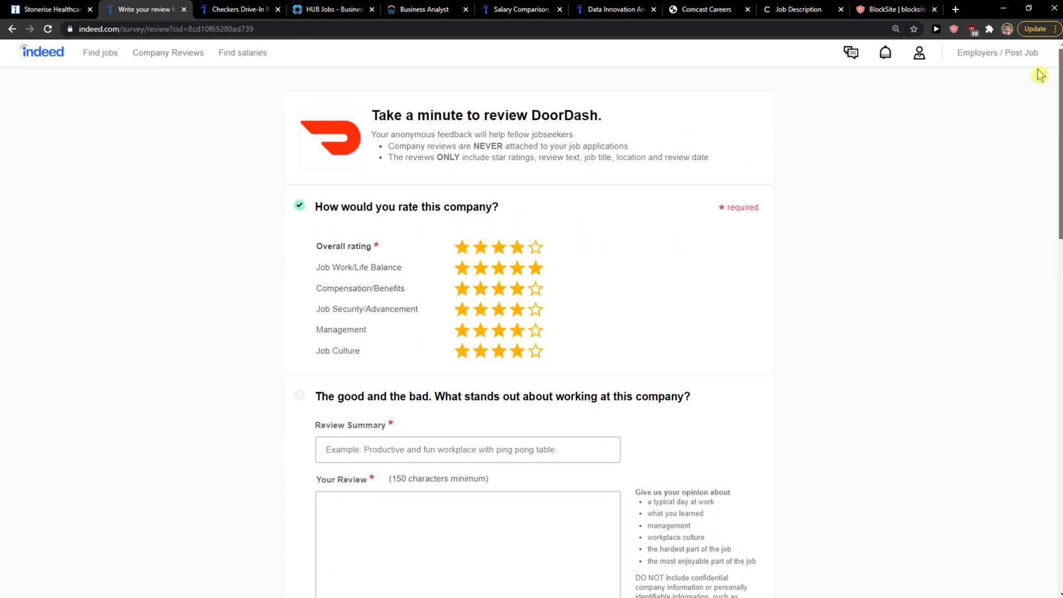
scroll(1040, 75, "down", 3)
scroll(1022, 100, "down", 2)
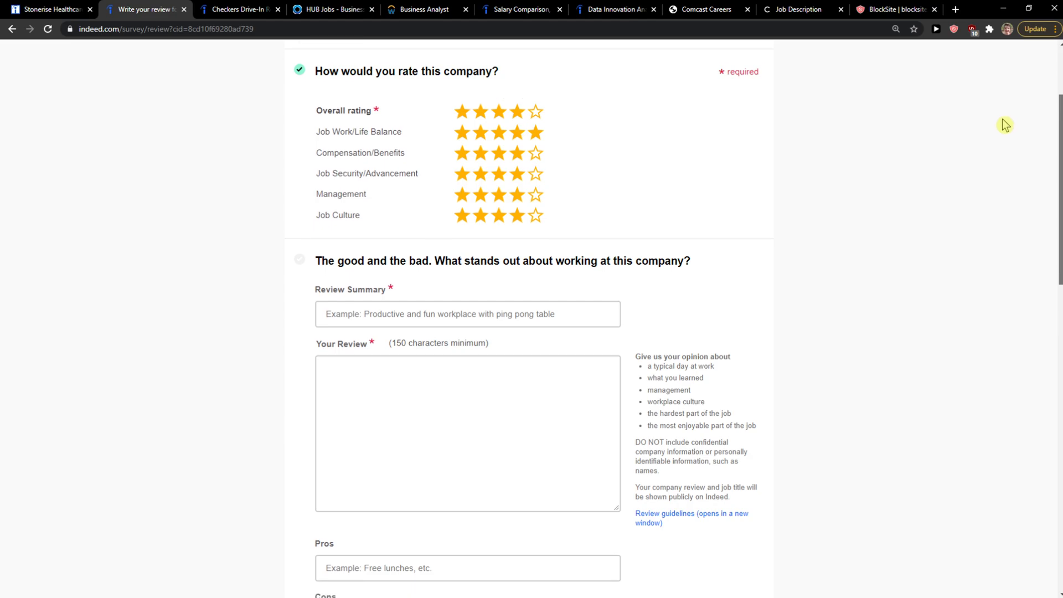
scroll(1005, 124, "down", 2)
scroll(1005, 134, "down", 2)
scroll(988, 167, "down", 15)
scroll(997, 174, "up", 12)
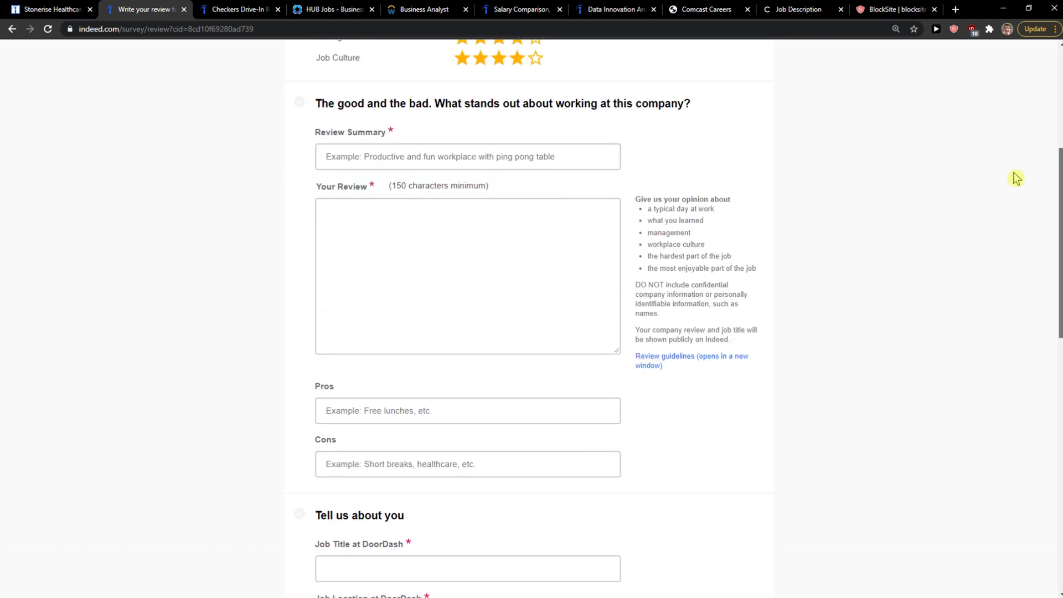
scroll(1016, 178, "up", 2)
scroll(1016, 178, "up", 4)
scroll(1016, 178, "up", 3)
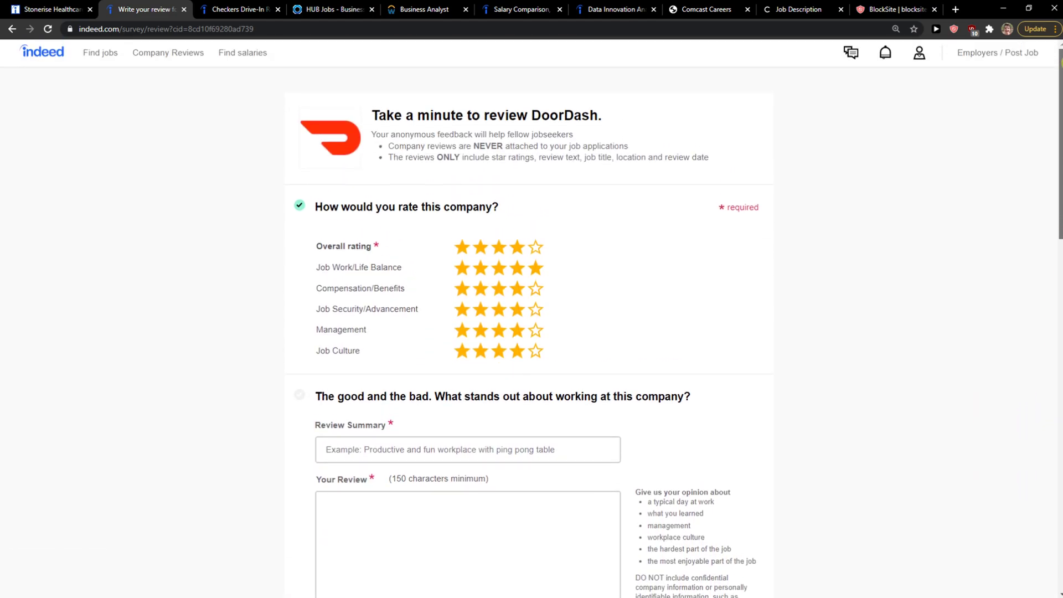